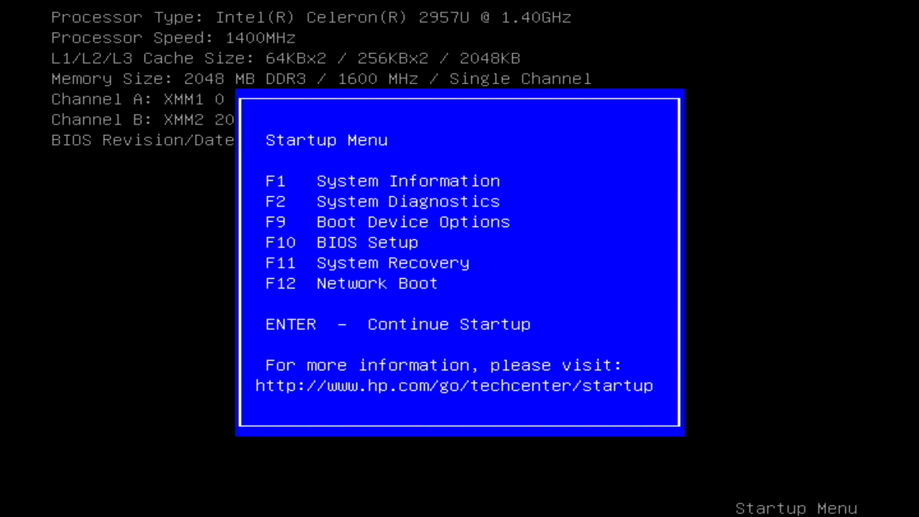
- Enter BIOS setup and review the Advanced Power-On Options and BIOS Power-On schedule
key("F10")
key("Right")
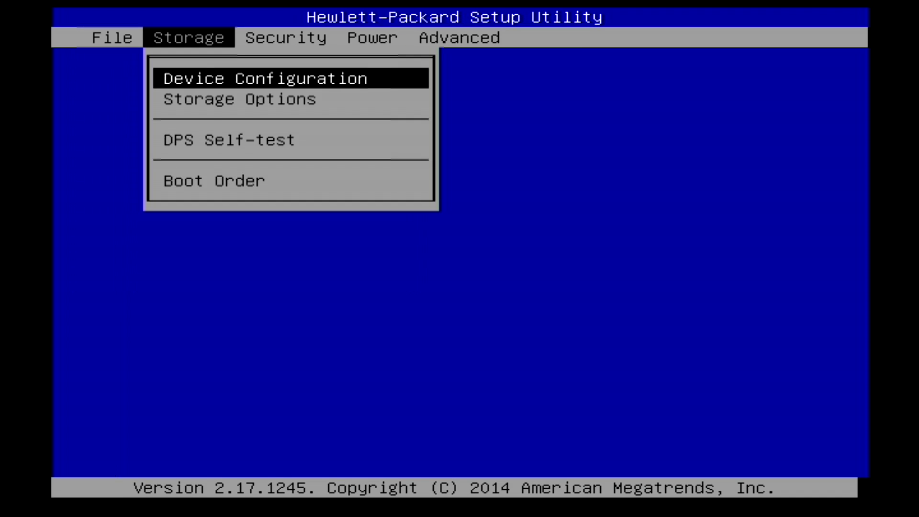
key("Right")
key("Right")
key("Right")
key("Return")
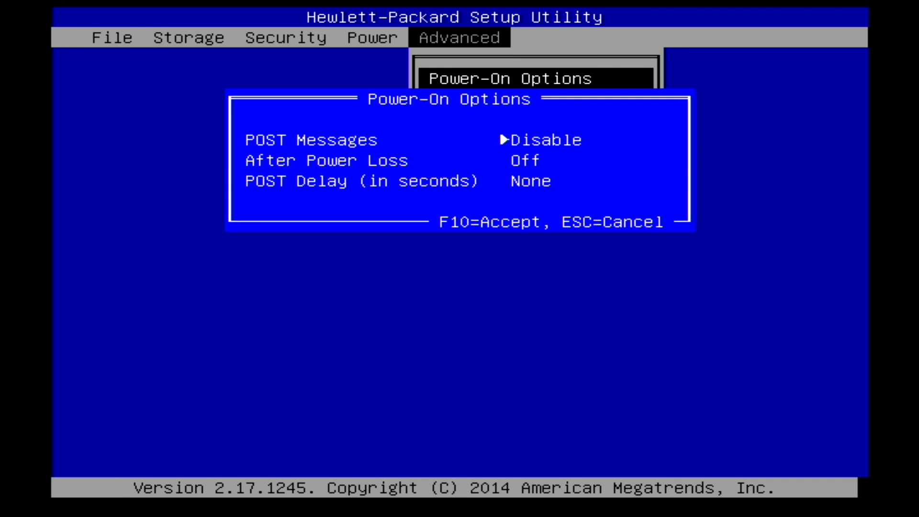
key("Escape")
key("Down")
key("Return")
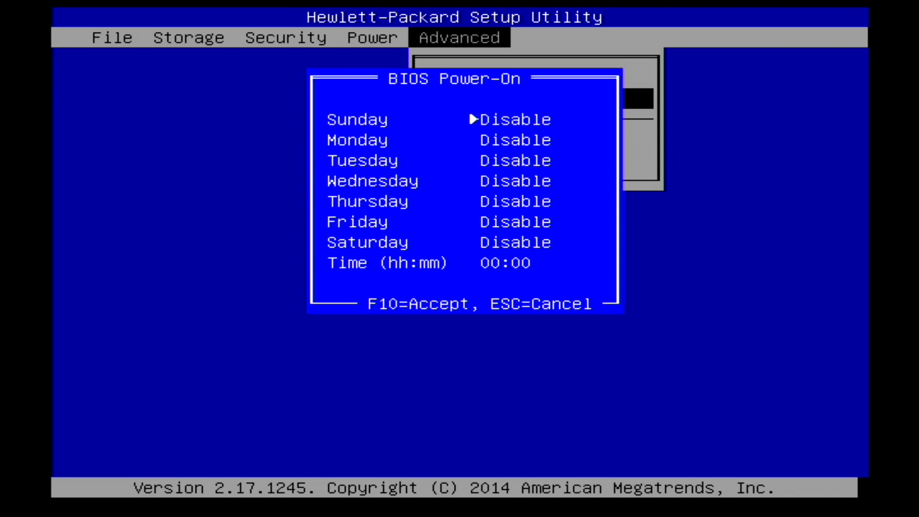
key("Escape")
- Review the Advanced Bus Options and Device Options settings without changes
key("Down")
key("Return")
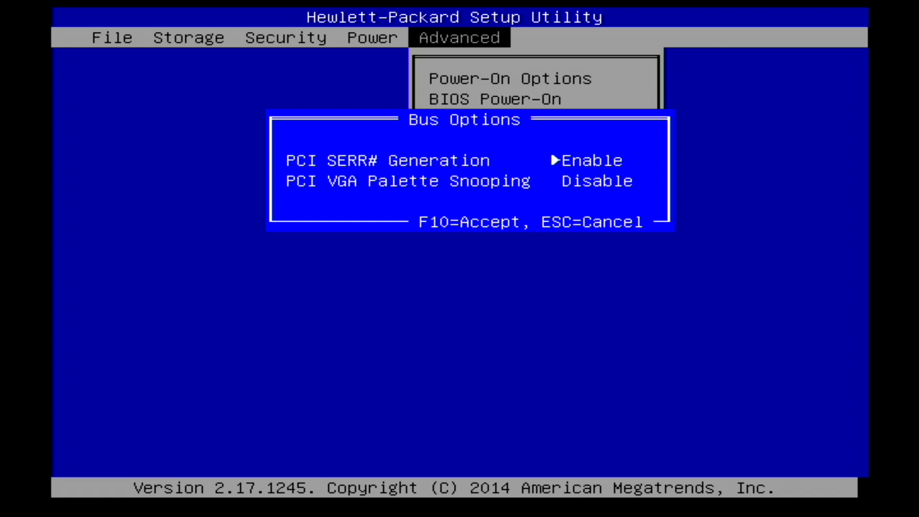
key("Escape")
key("Down")
key("Return")
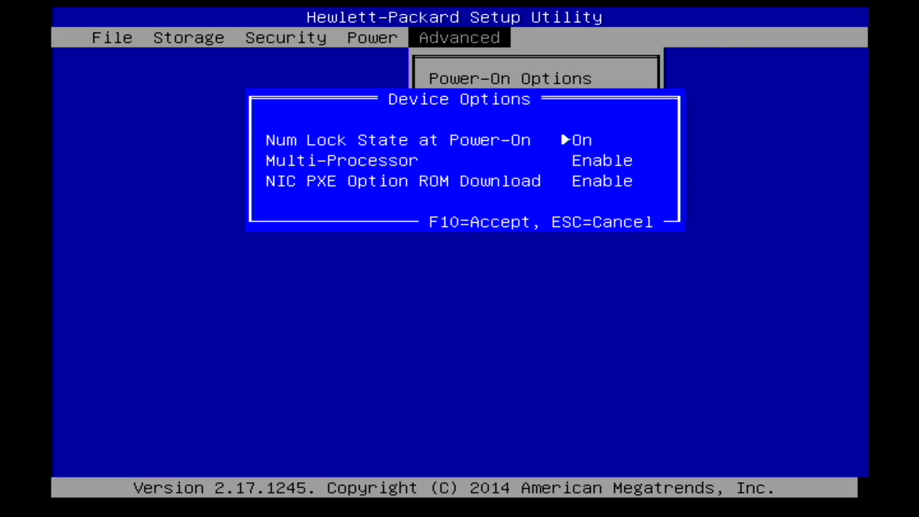
key("Escape")
- Review Power menu settings: OS and Hardware Power Management, and the Thermal fan readout
key("Left")
key("Return")
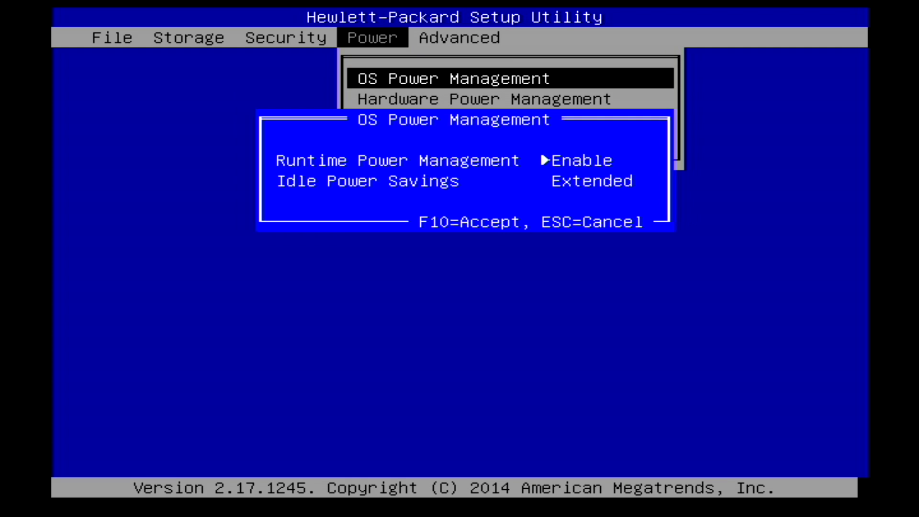
key("Escape")
key("Down")
key("Return")
key("Escape")
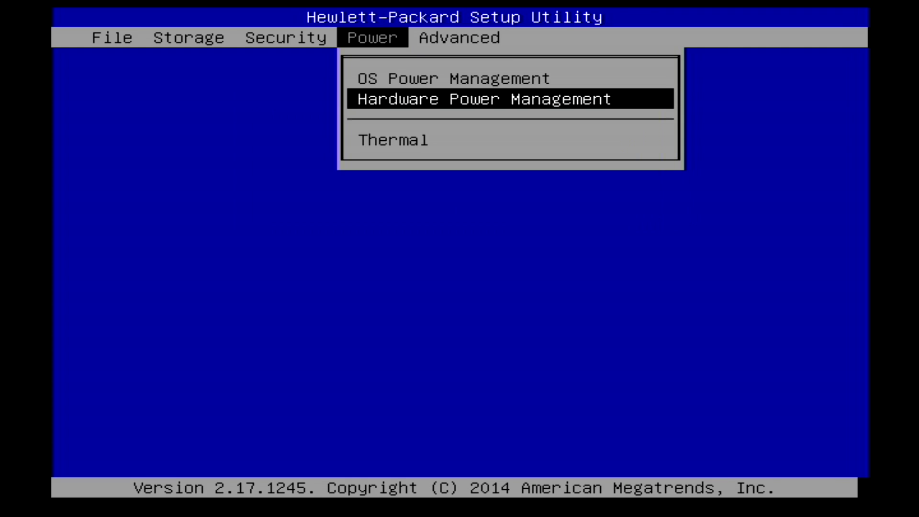
key("Down")
key("Return")
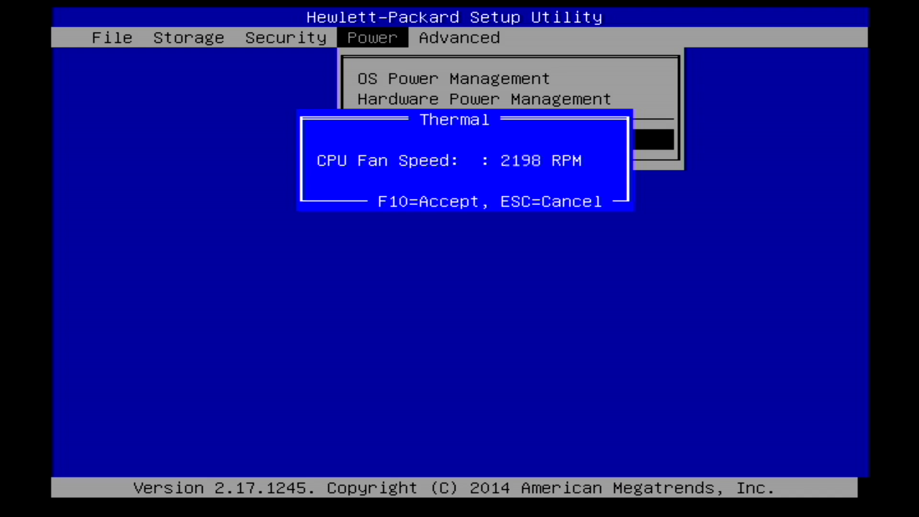
key("Escape")
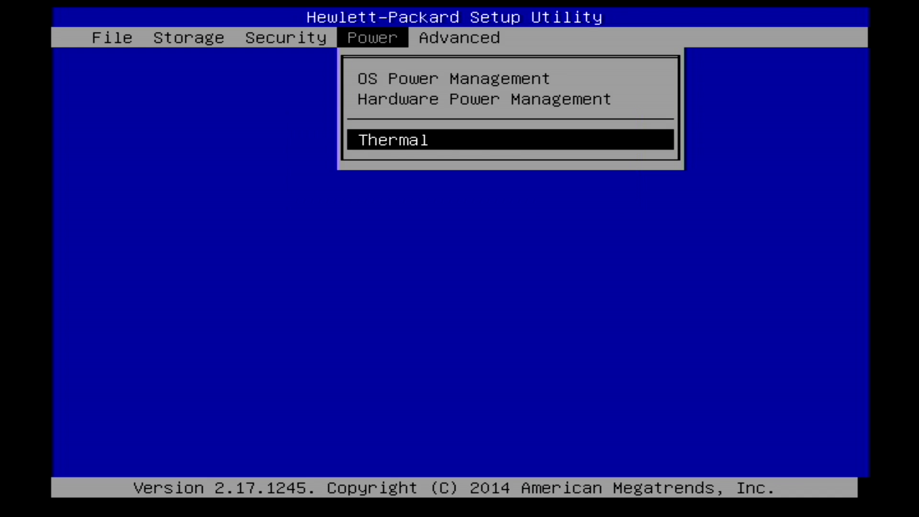
- Check the Security menu's Setup Password entry without setting a password
key("Left")
key("Return")
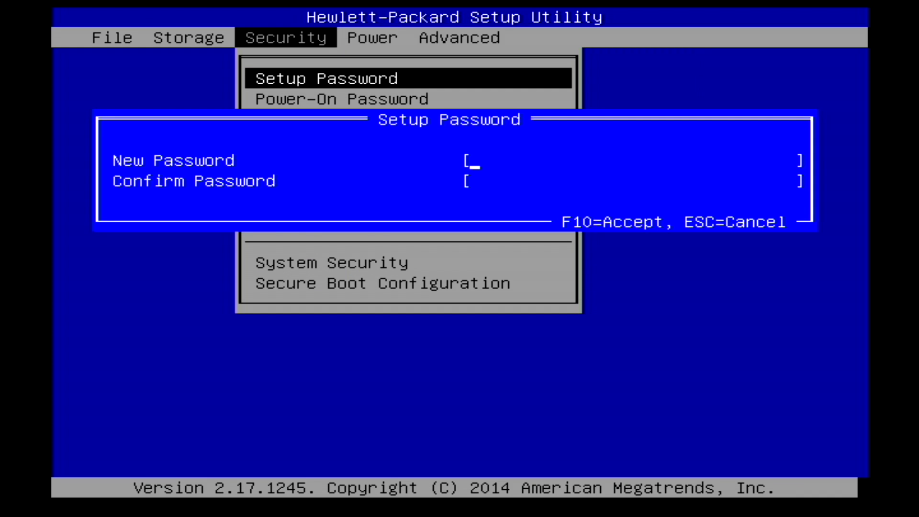
key("Escape")
key("Down")
key("Down")
key("Down")
key("Down")
key("Down")
key("Down")
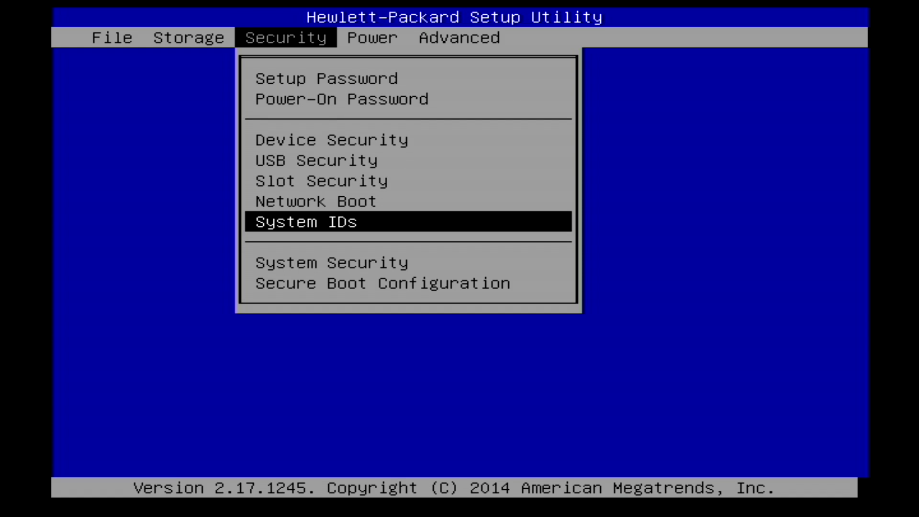
- Review the installed drives list and the SATA Emulation setting in Storage
key("Left")
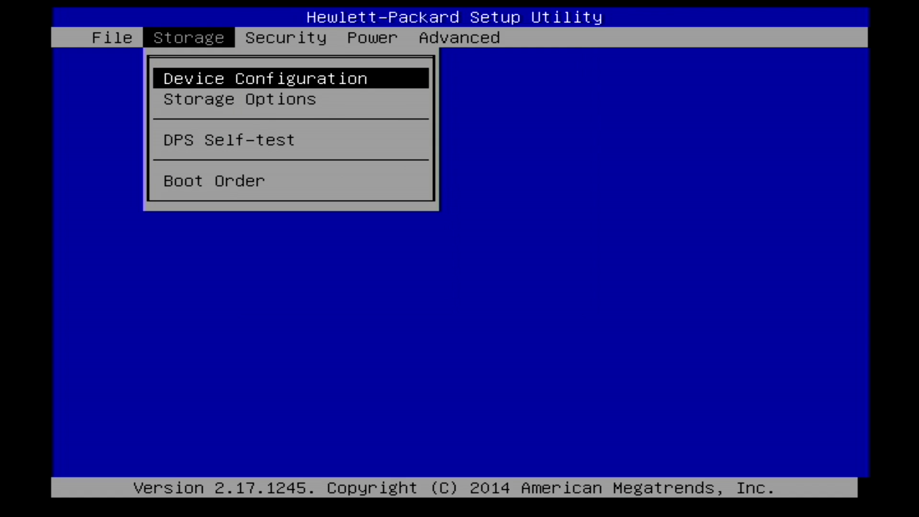
key("Down")
key("Up")
key("Return")
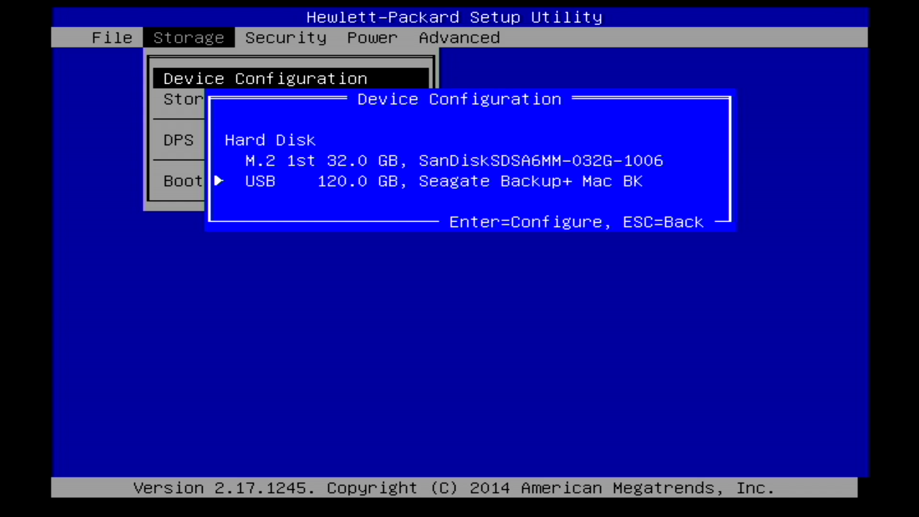
key("Escape")
key("Down")
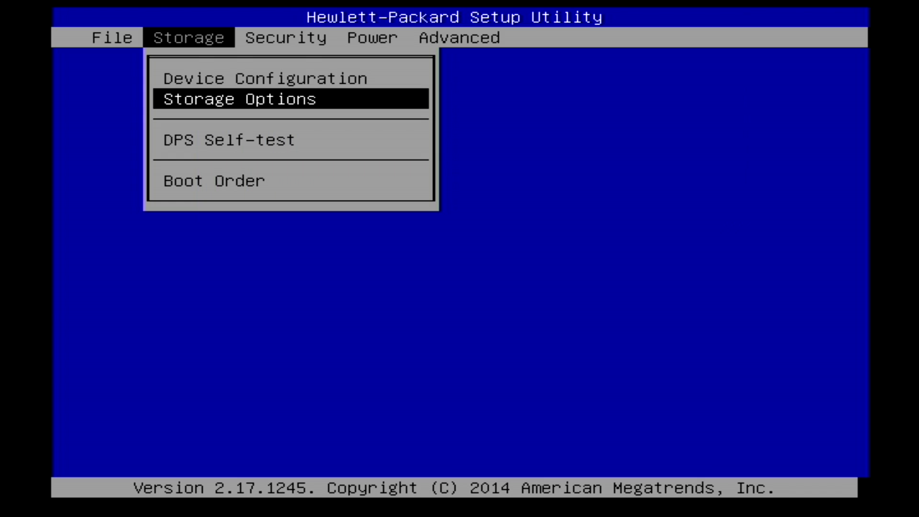
key("Return")
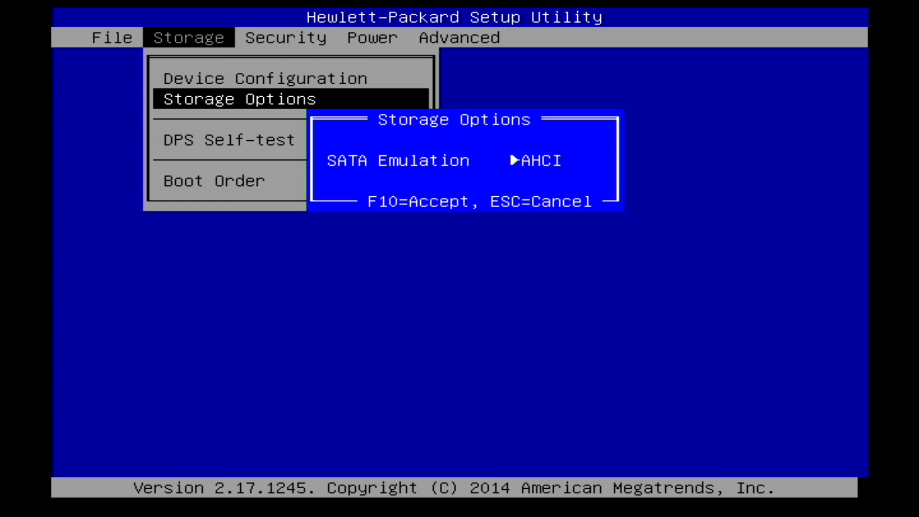
key("Escape")
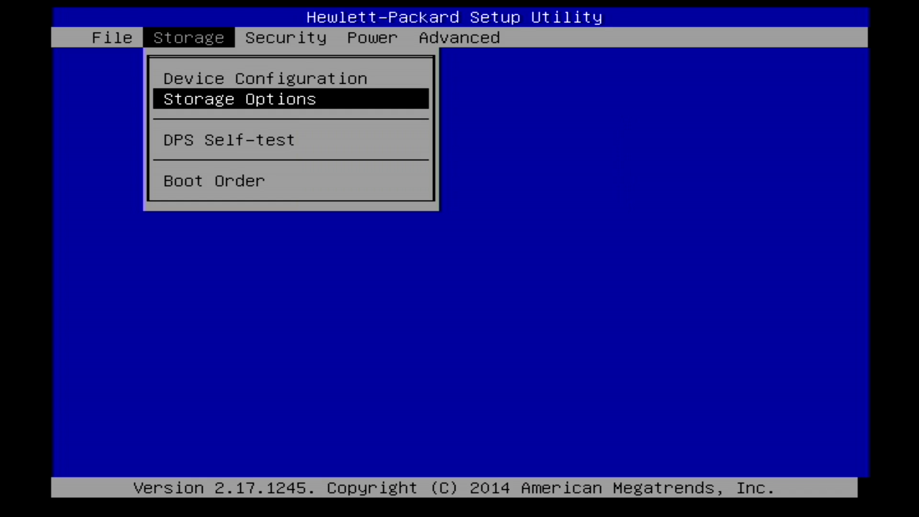
- Check the DPS Self-test, then bring up the Boot Order list
key("Down")
key("Return")
key("Escape")
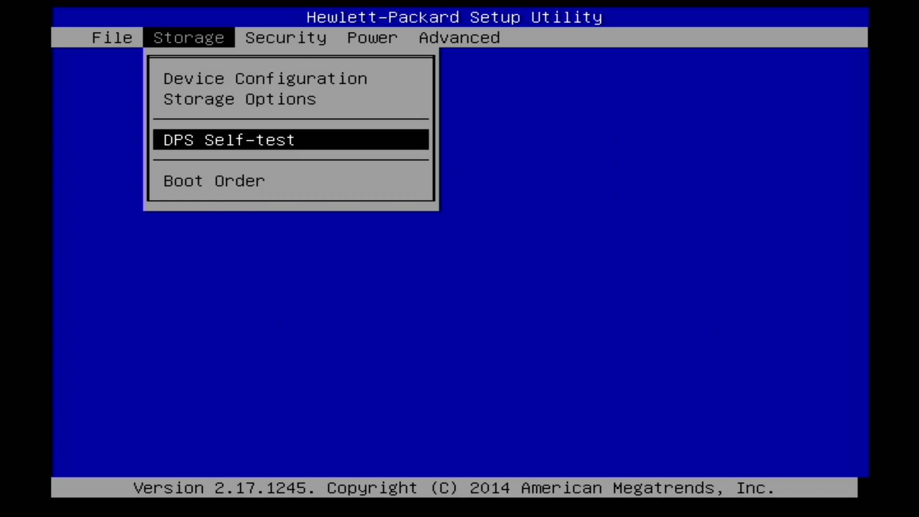
key("Down")
key("Return")
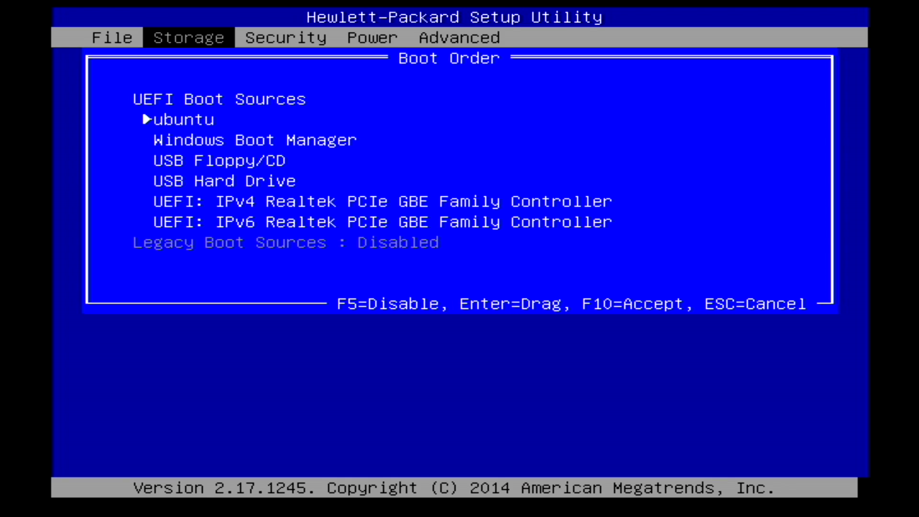
- Keep ubuntu first above Windows Boot Manager in UEFI boot order, then head to save-and-exit
key("Escape")
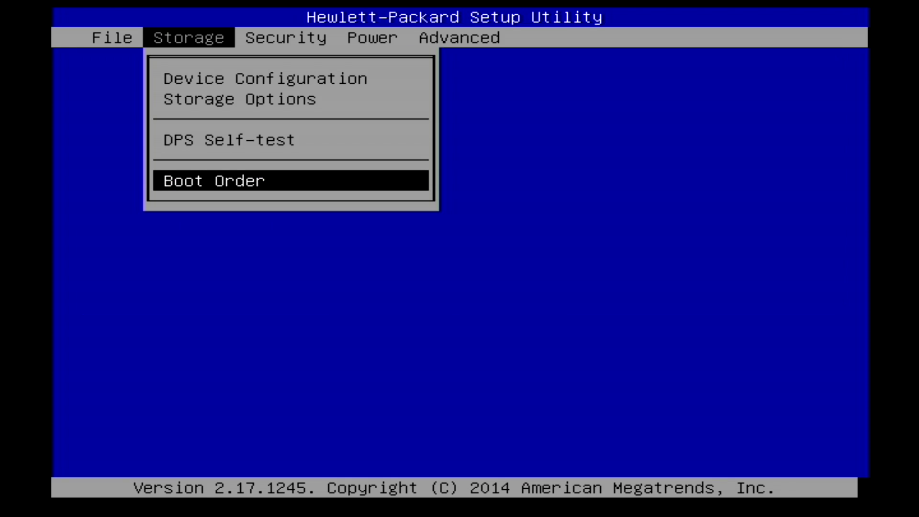
key("Return")
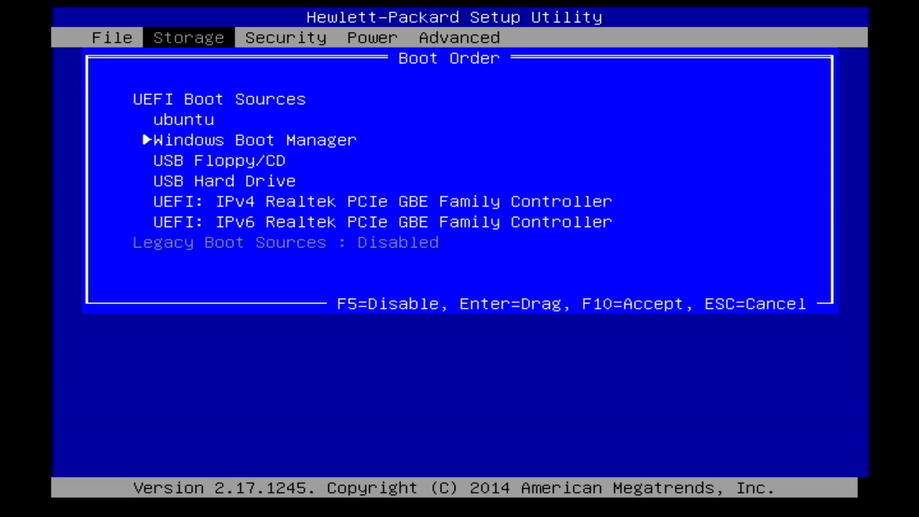
key("Return")
key("Up")
key("Return")
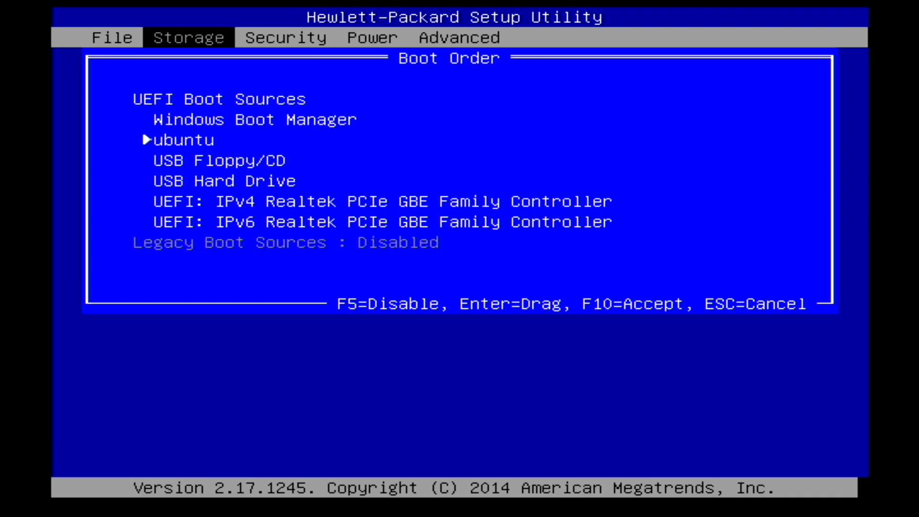
key("Up")
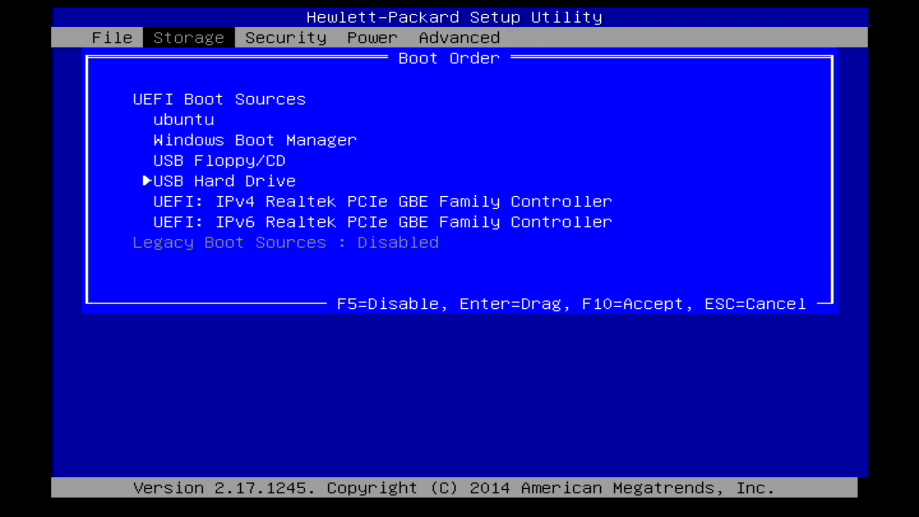
key("F10")
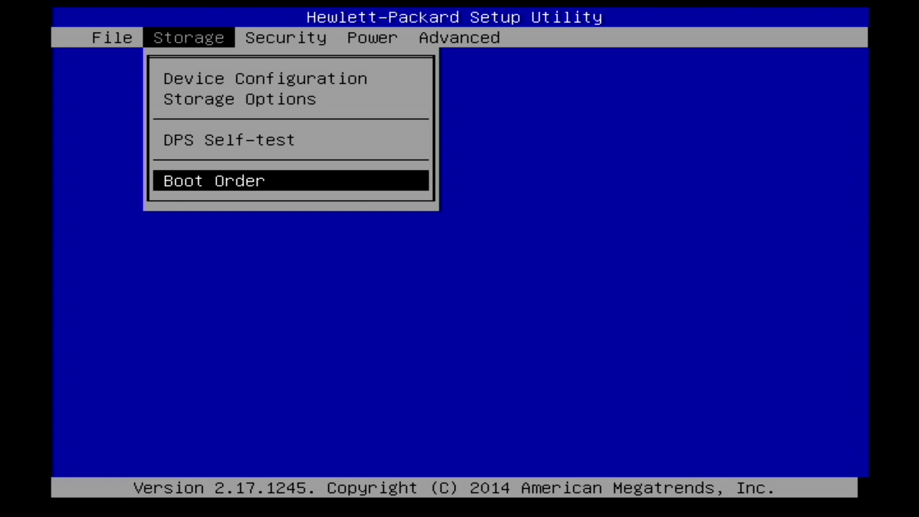
key("Left")
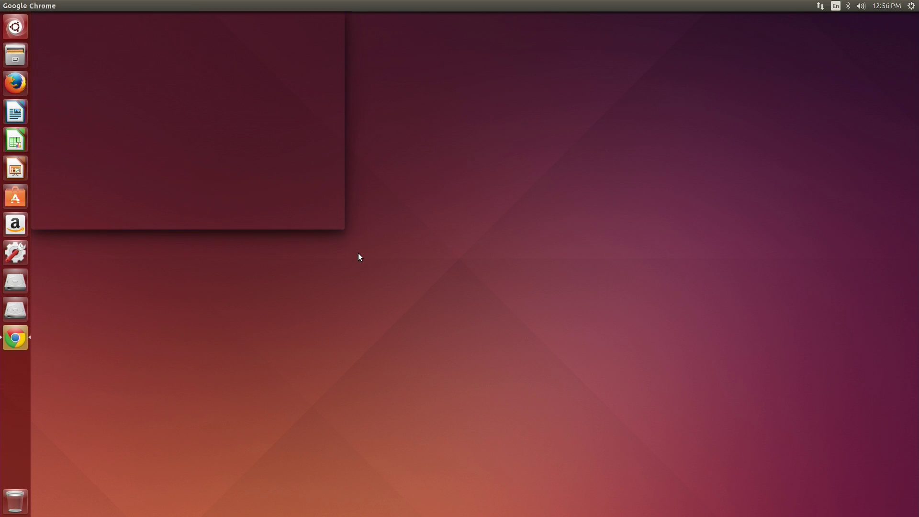
- Centre the Chrome window and enlarge it to fill most of the desktop
left_click_drag(238, 27, 369, 83)
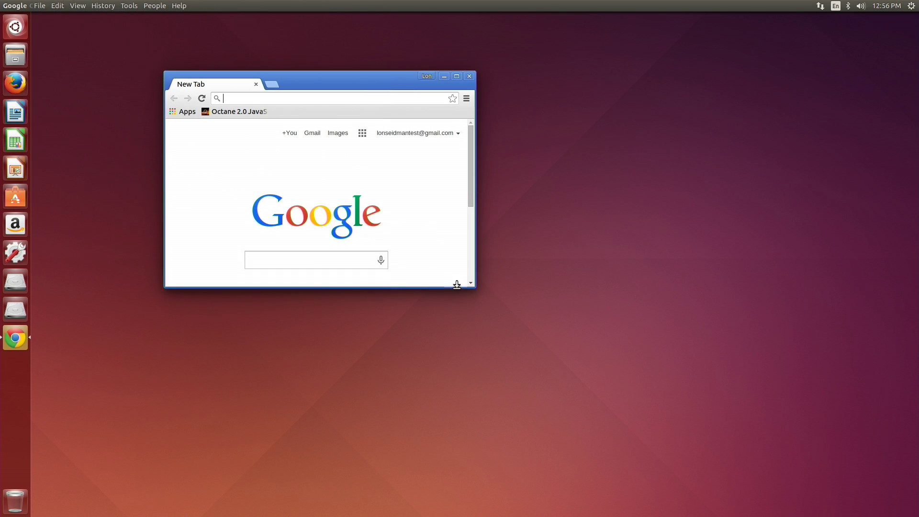
left_click_drag(473, 285, 817, 504)
left_click_drag(379, 85, 362, 43)
- Load cnn.com in the omnibox to show CNN's breaking news homepage
type("cnn.com")
key("Return")
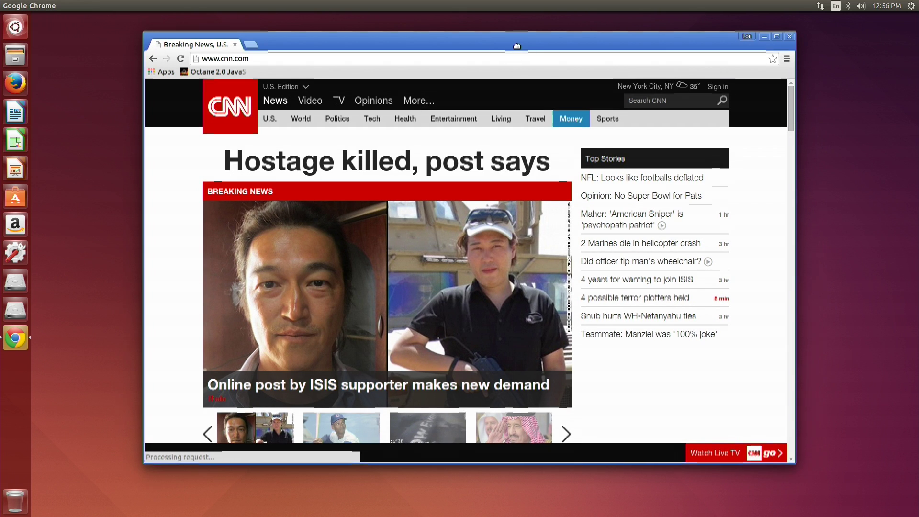
left_click_drag(462, 46, 429, 47)
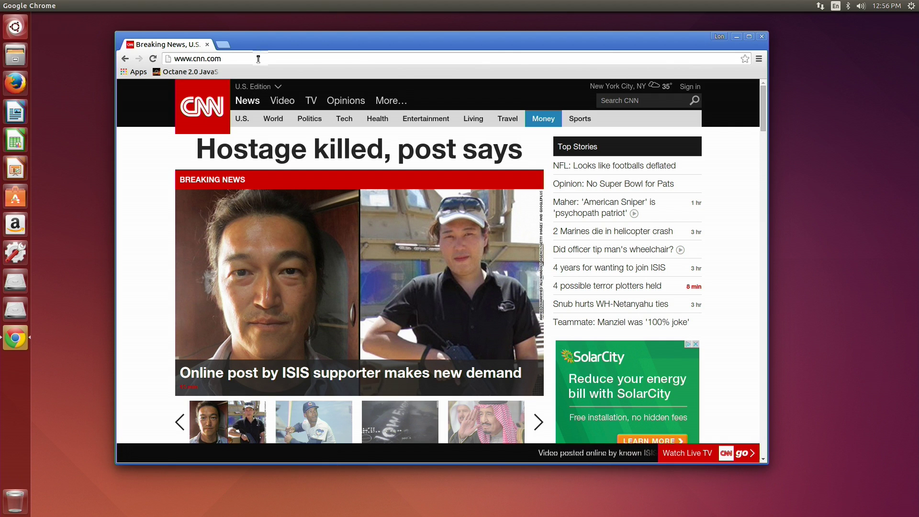
scroll(315, 106, "down", 10)
scroll(431, 144, "up", 10)
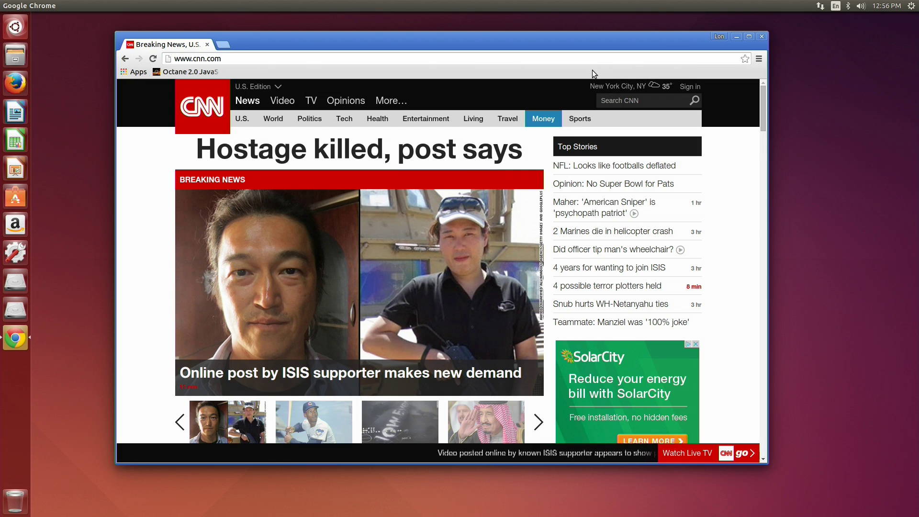